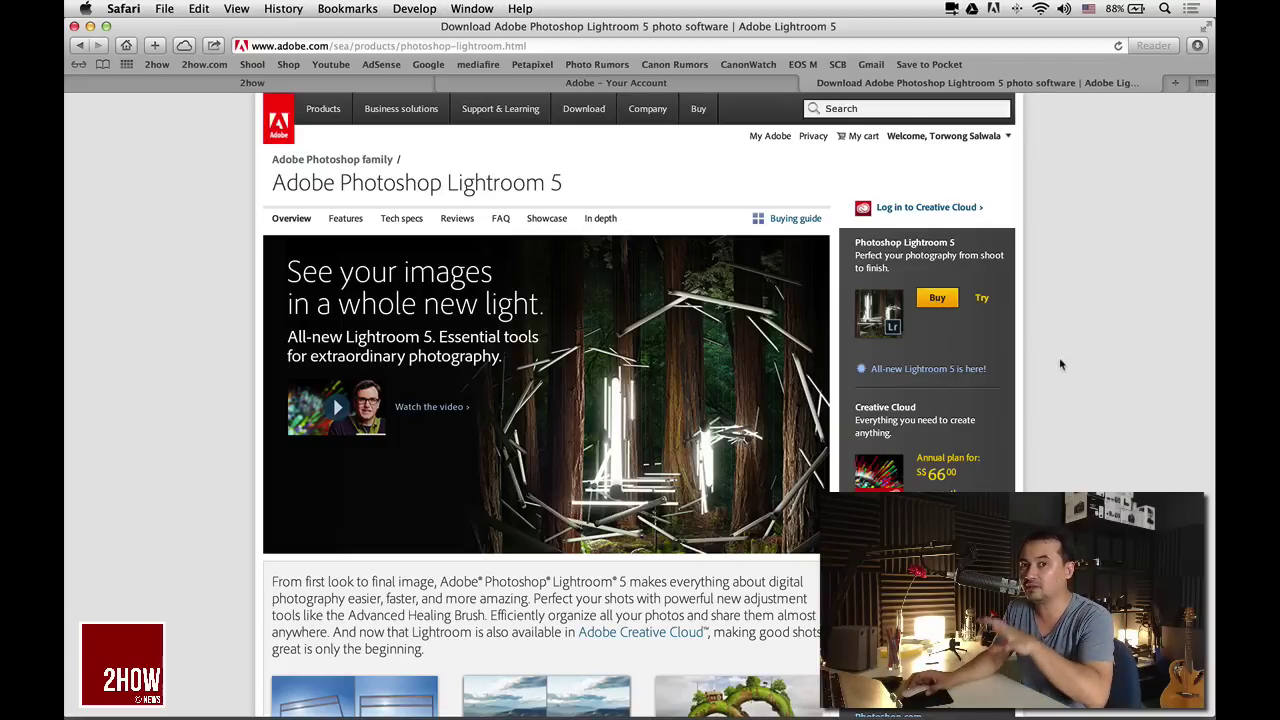
Go from the Lightroom 5 store page to its Purchase Upgrade Version page.
click(937, 297)
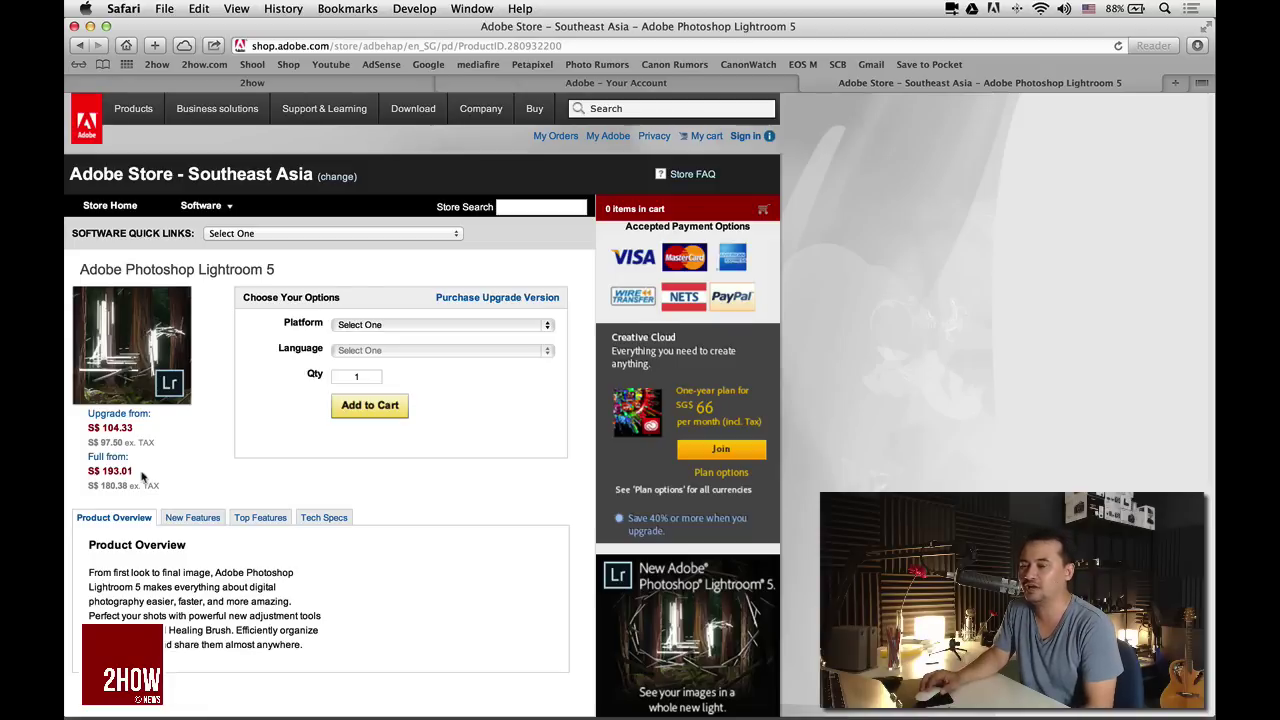
click(474, 306)
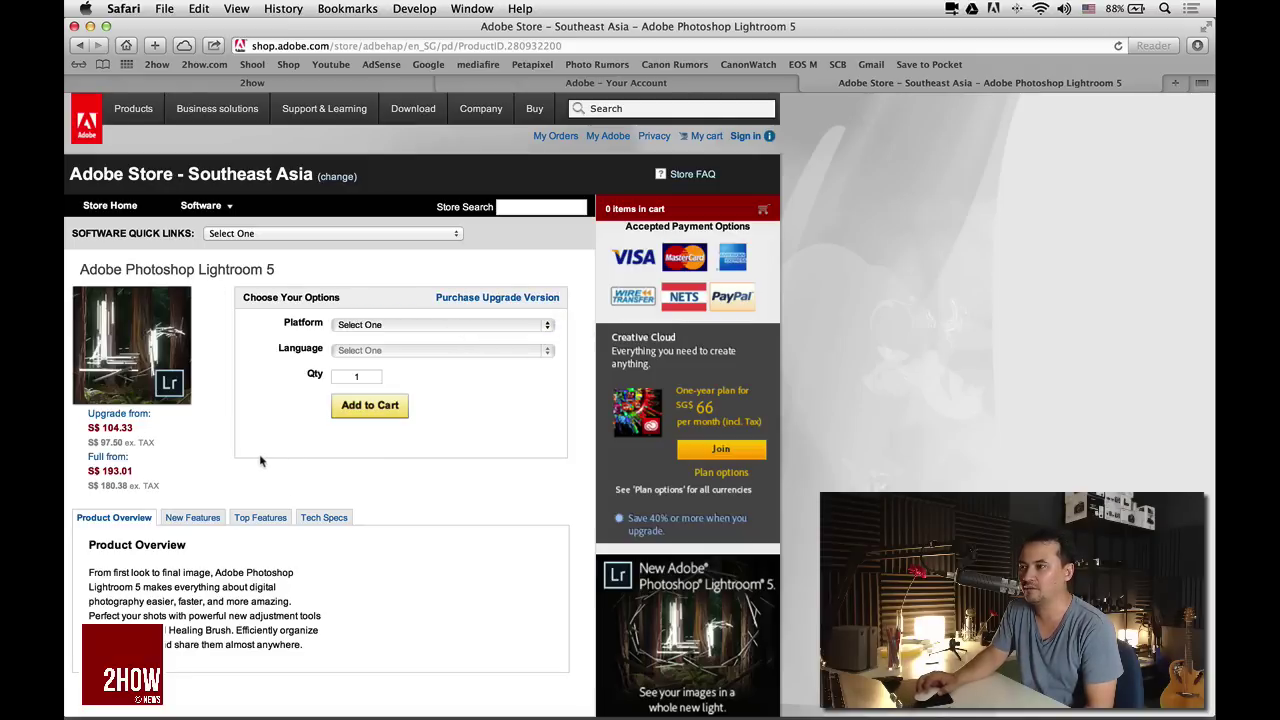
click(487, 305)
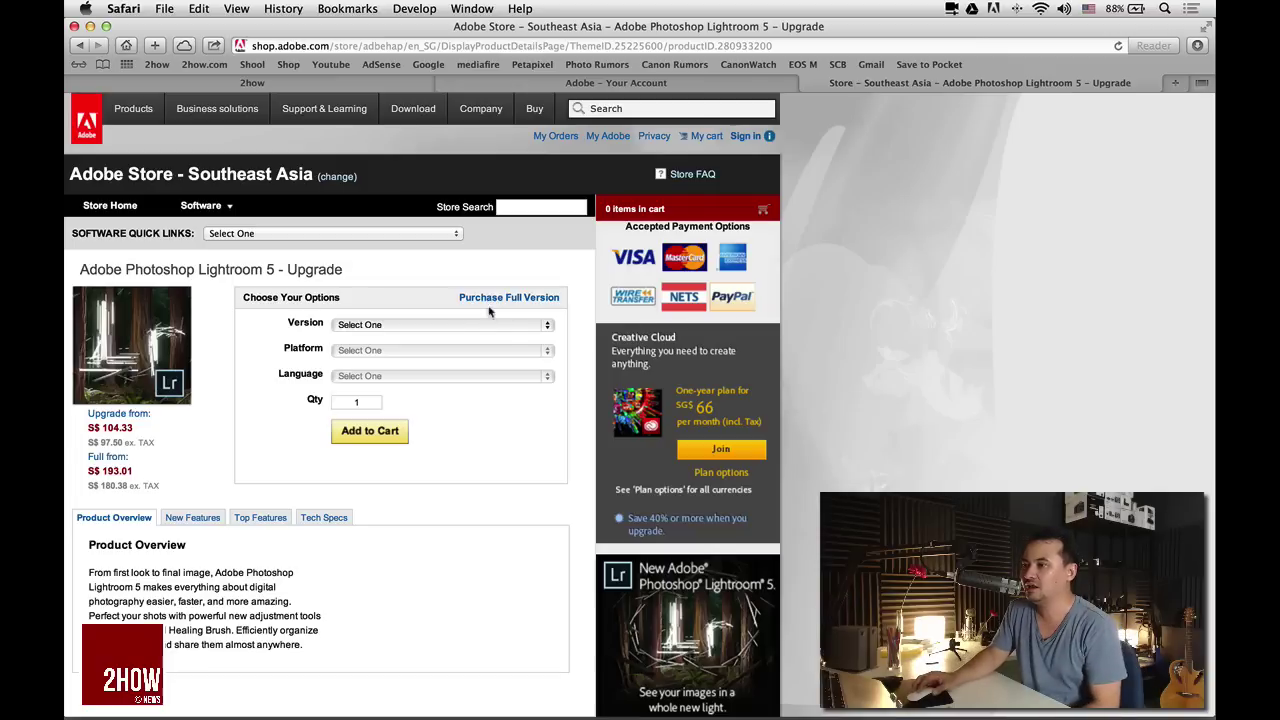
Choose upgrade from Lightroom 1.x–4.x, Multiple Platforms and English, priced S$ 104.33.
click(482, 331)
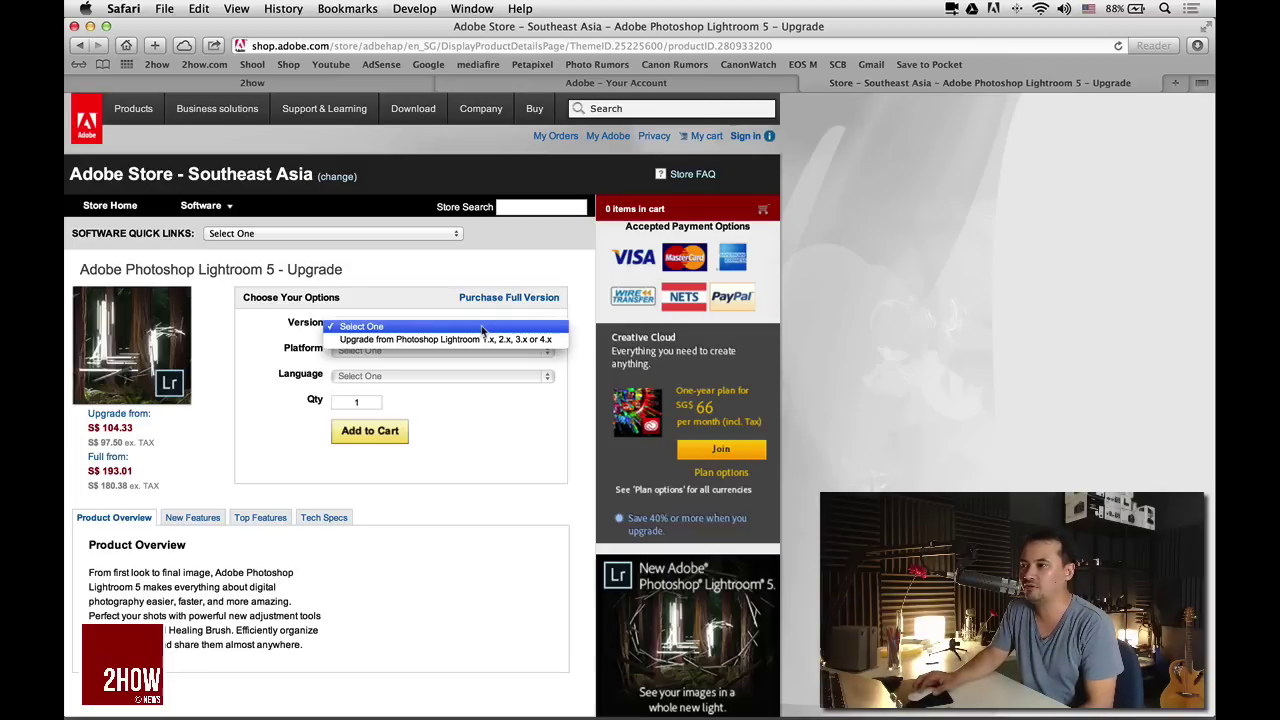
click(482, 340)
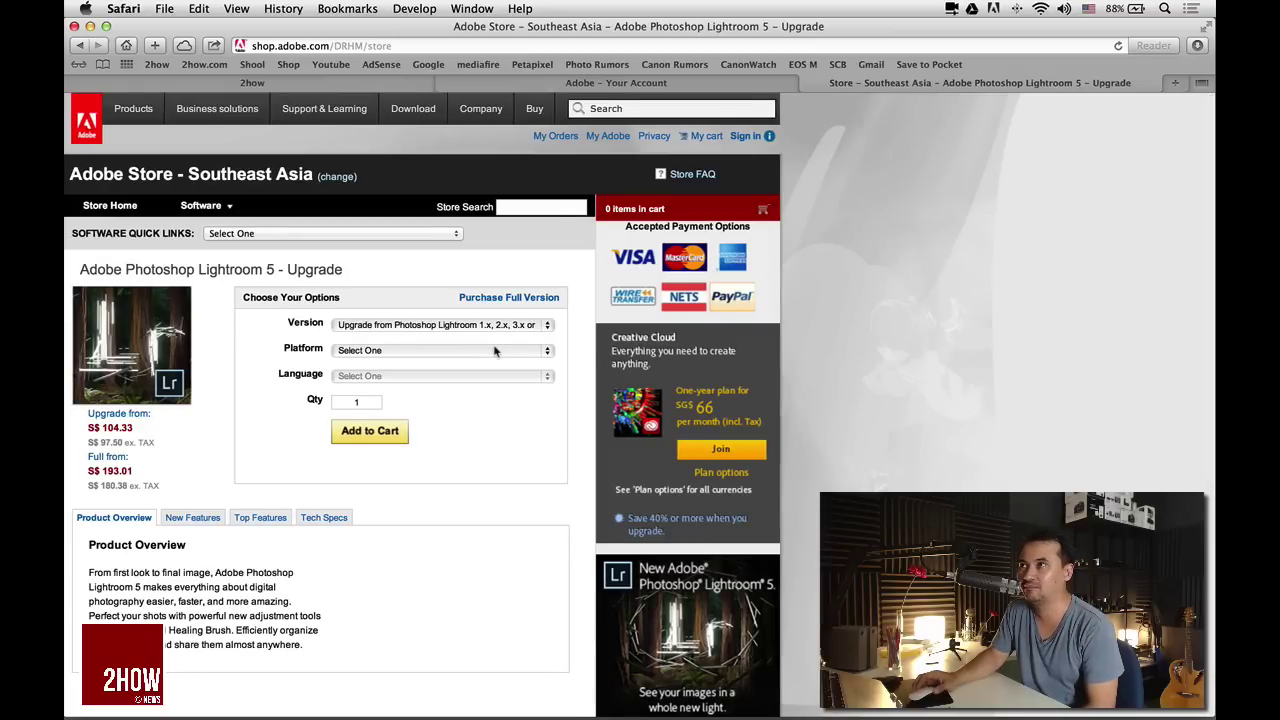
click(496, 352)
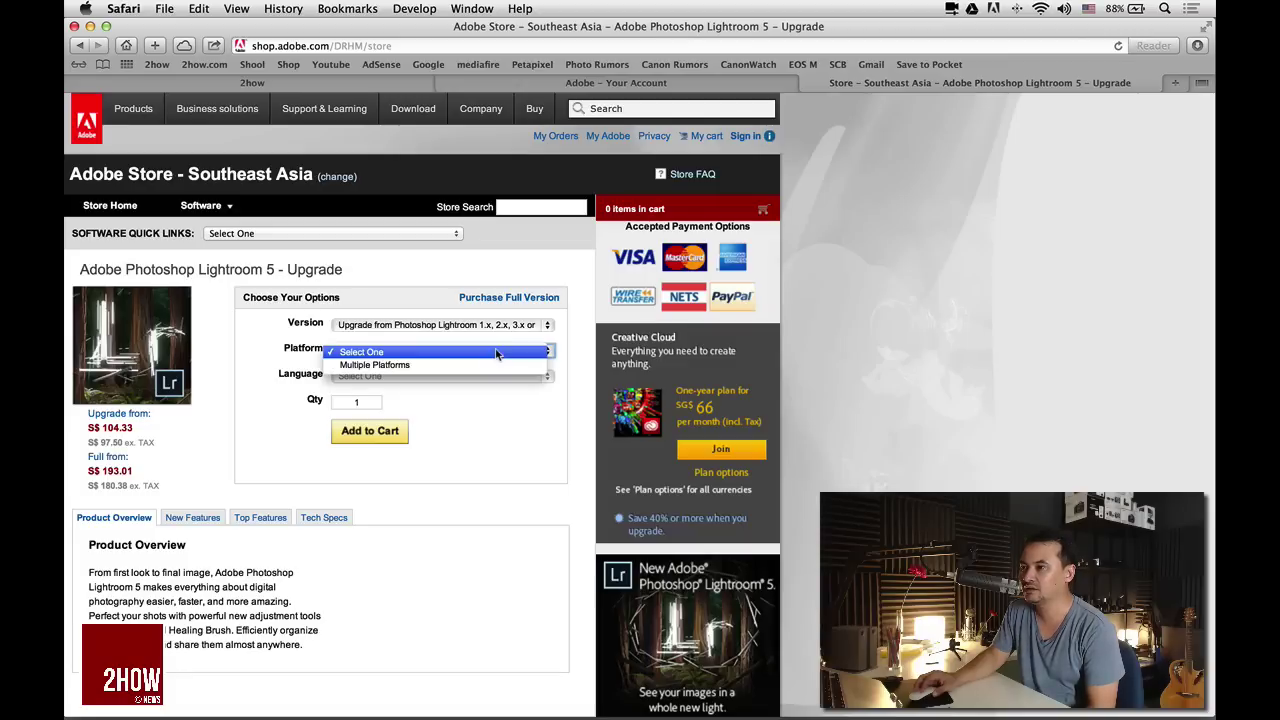
click(488, 366)
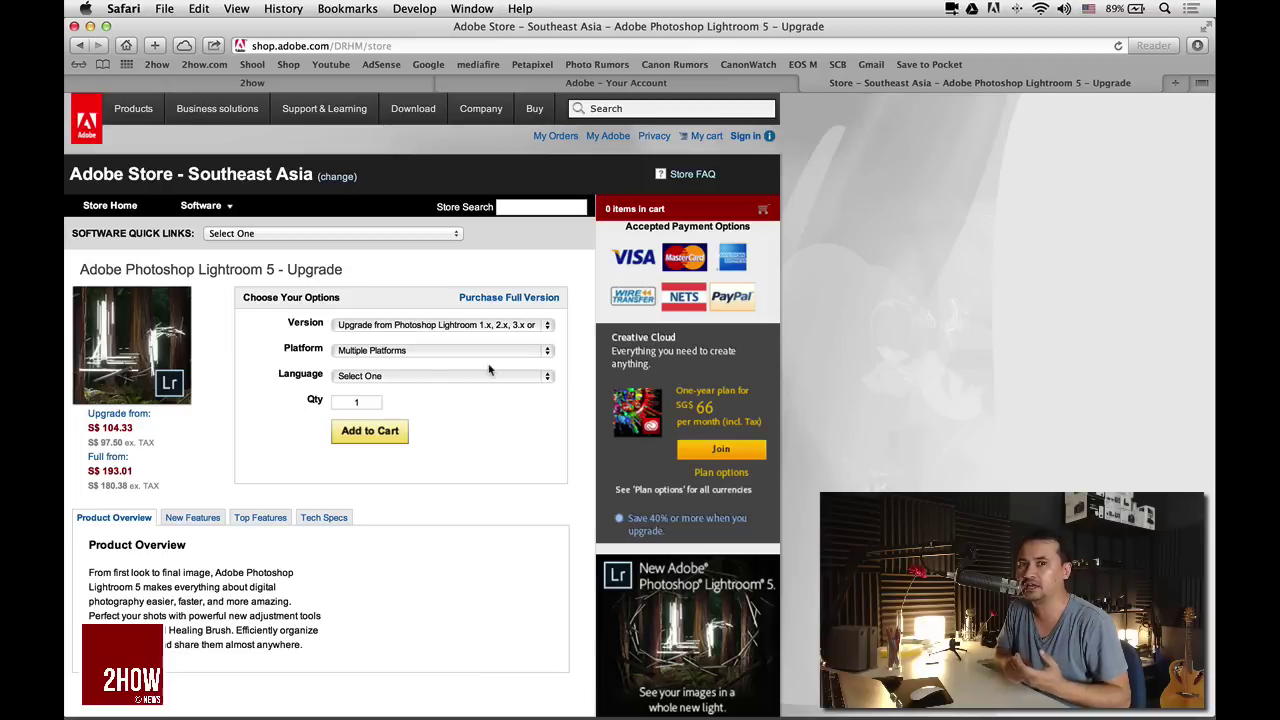
click(460, 378)
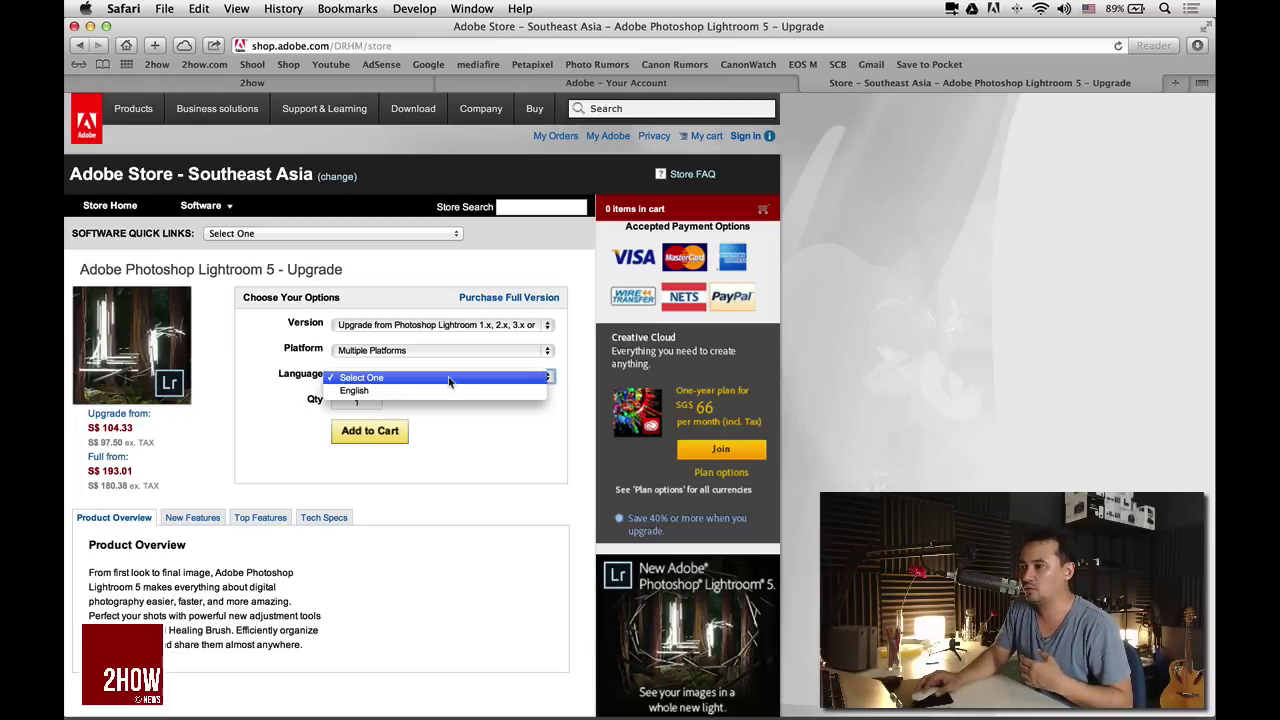
click(512, 391)
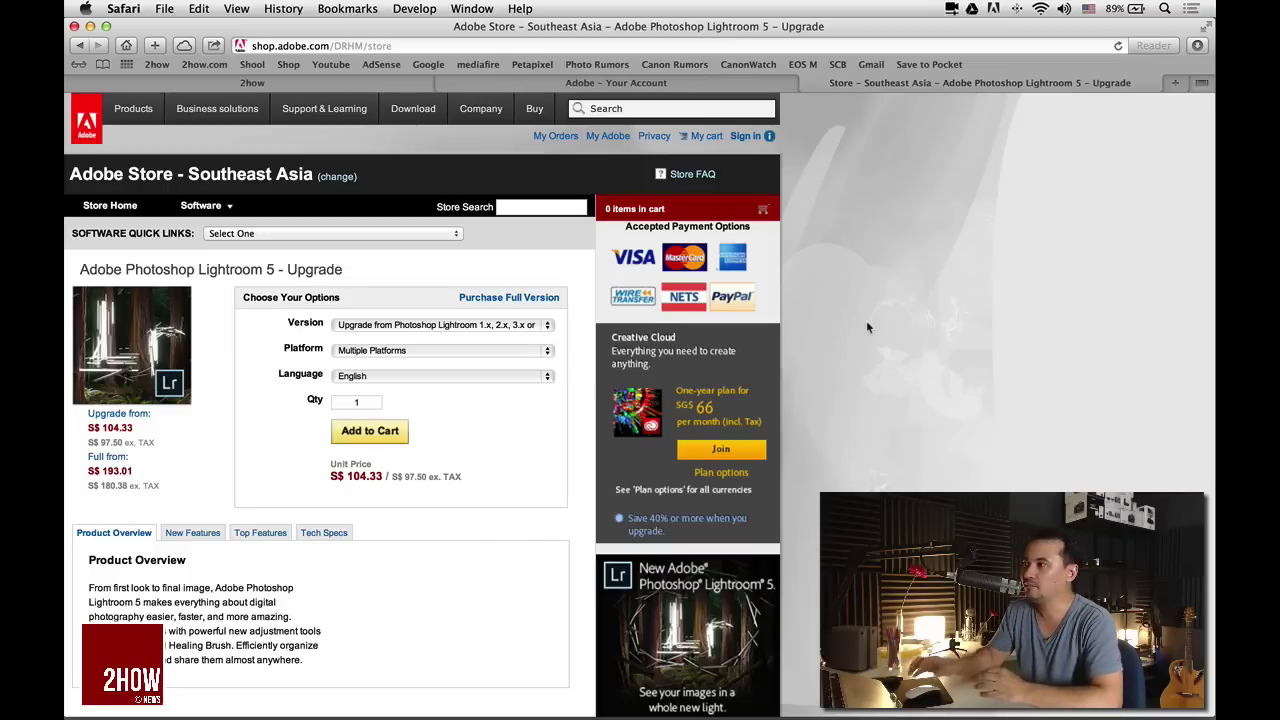
Glance at the Downloads list, close it, and minimise Safari.
click(1196, 46)
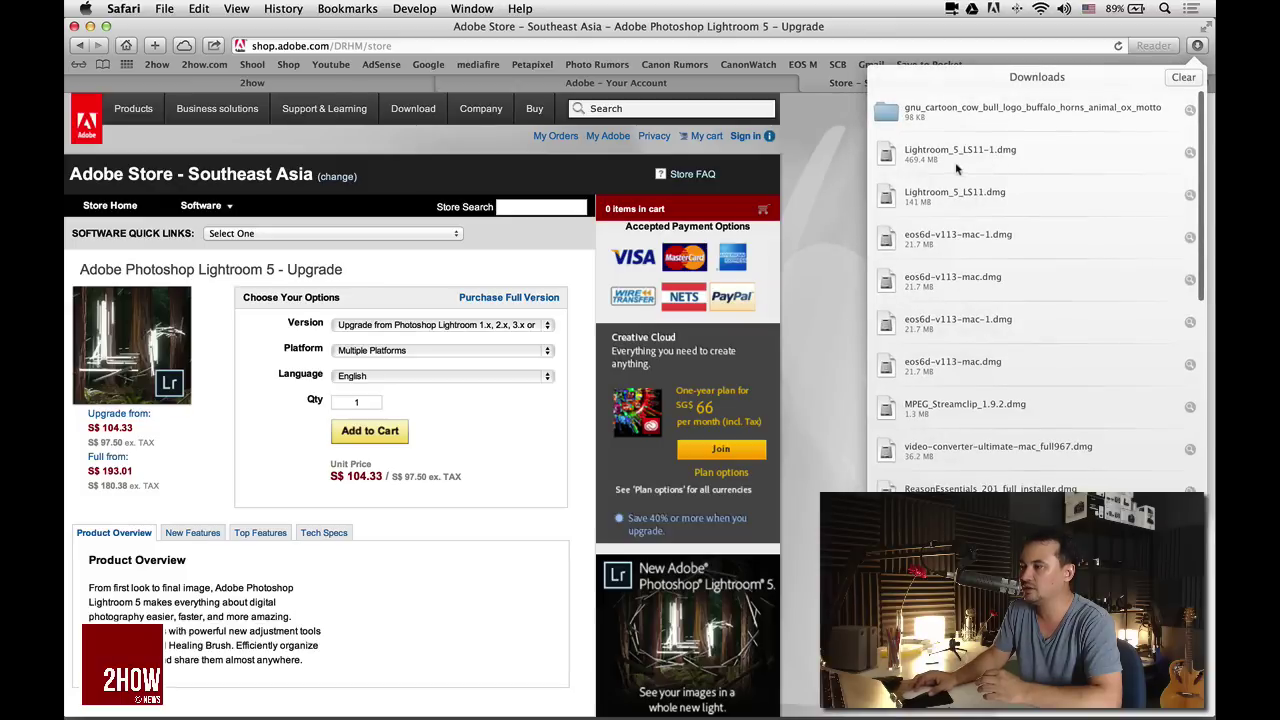
click(843, 176)
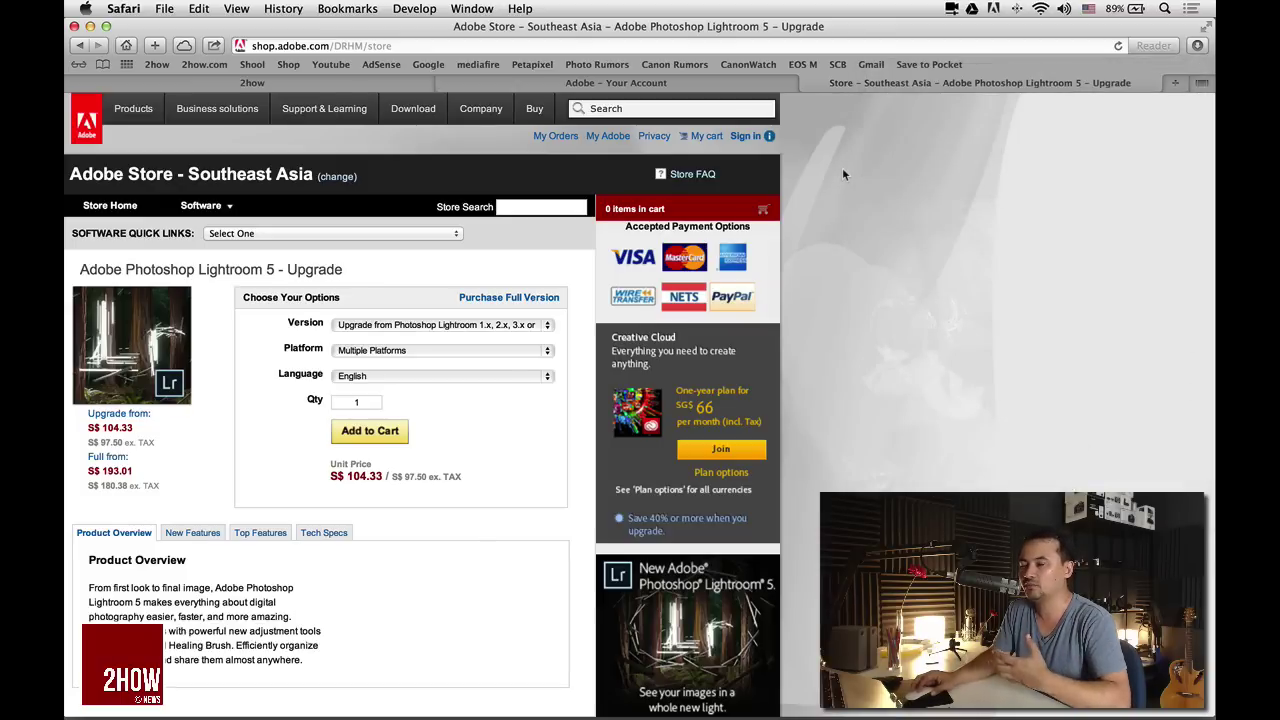
click(91, 27)
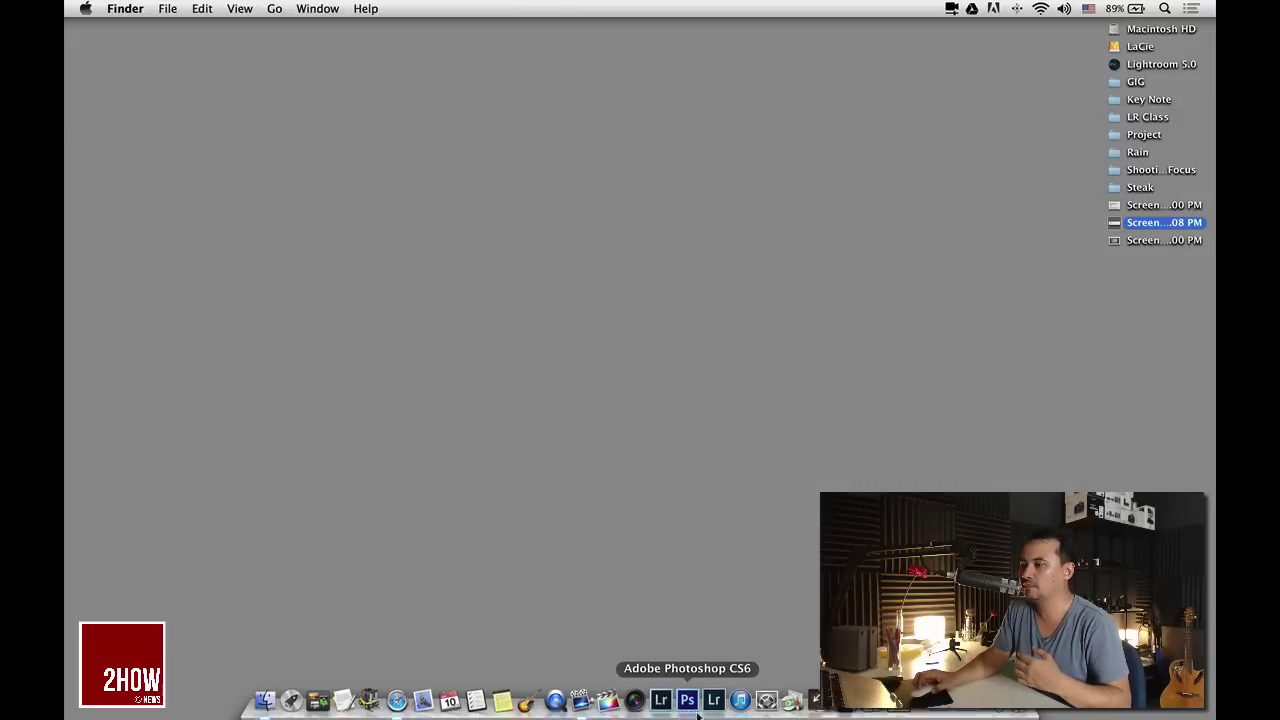
Launch Lightroom 5 from the Dock and wait for its Library grid.
click(714, 701)
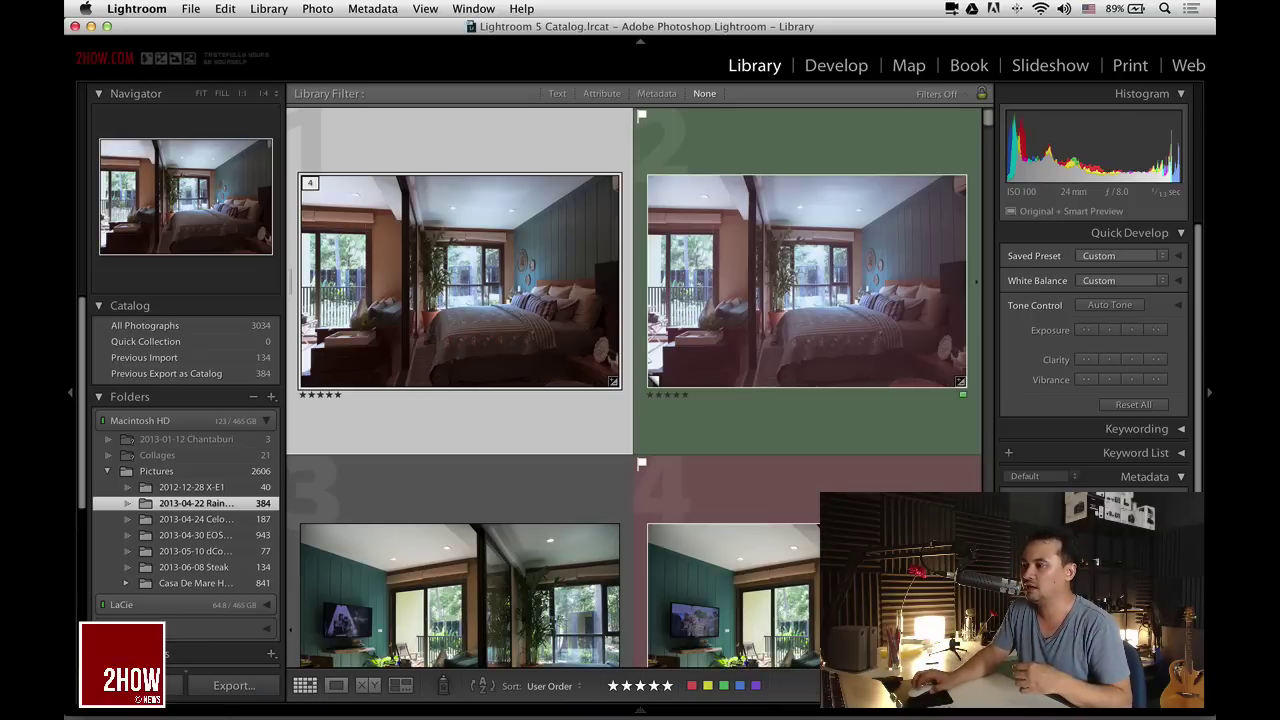
Show the 2013-06-08 Steak folder with smaller thumbnails and open the red-plate fries photo in Loupe.
key(minus)
key(minus)
key(minus)
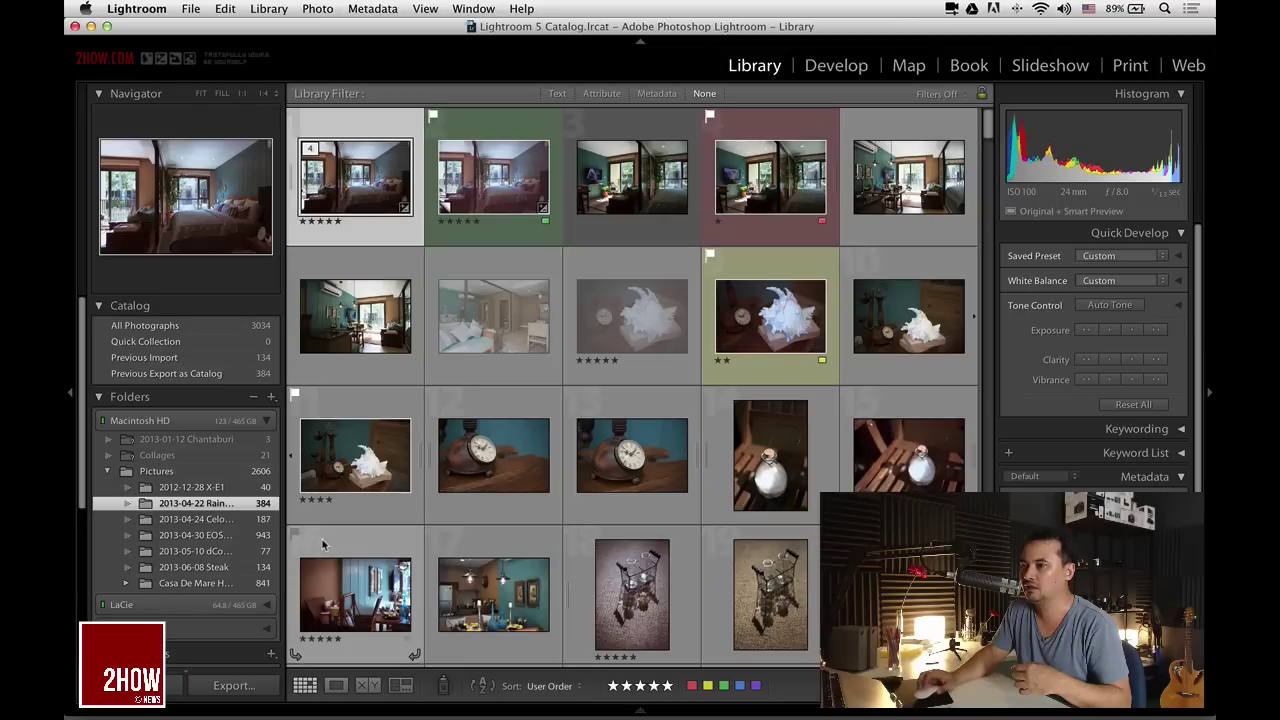
click(247, 573)
scroll(762, 515, down, 2)
scroll(762, 515, down, 5)
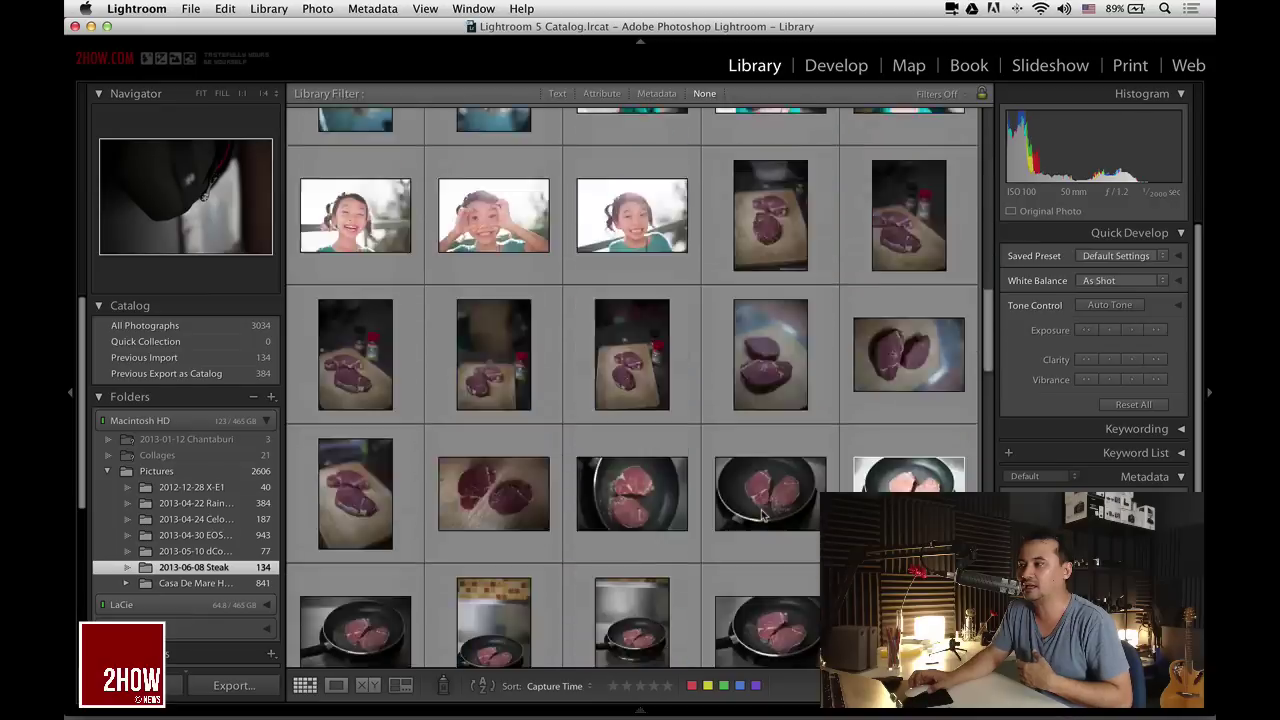
scroll(762, 515, down, 3)
scroll(762, 515, down, 3)
scroll(762, 515, down, 3)
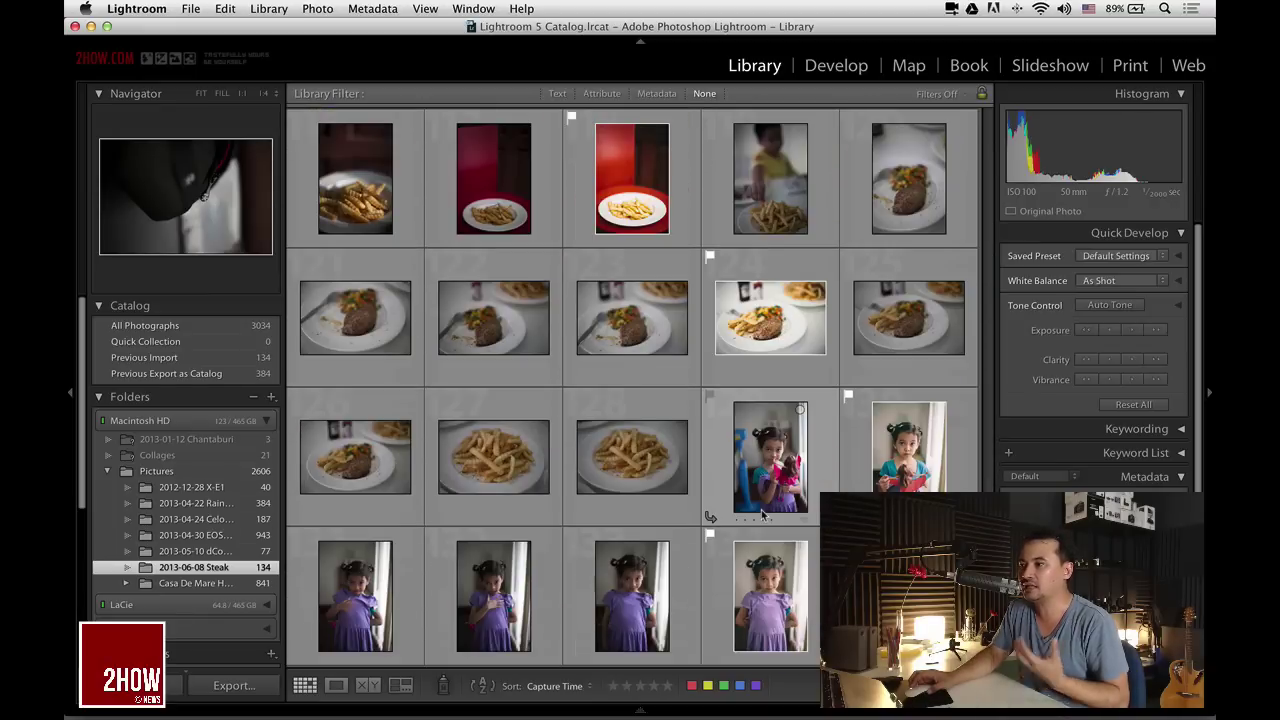
scroll(761, 514, up, 1)
scroll(761, 514, up, 2)
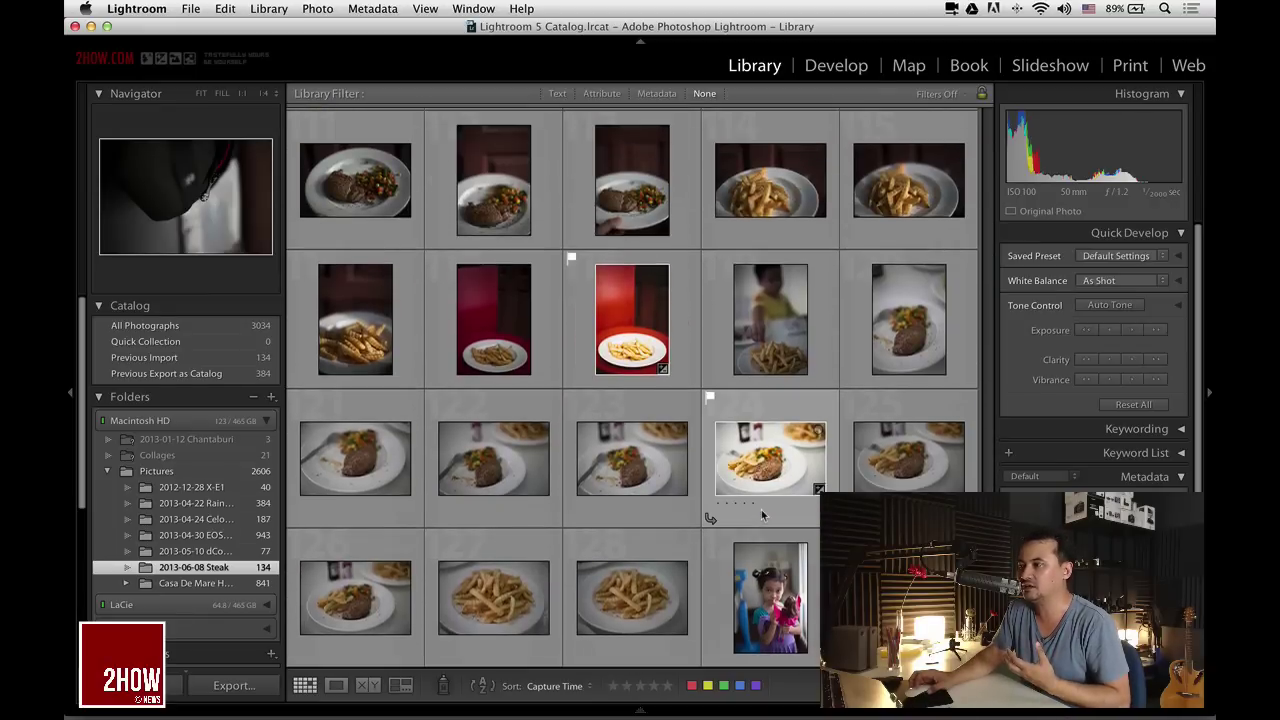
double_click(620, 330)
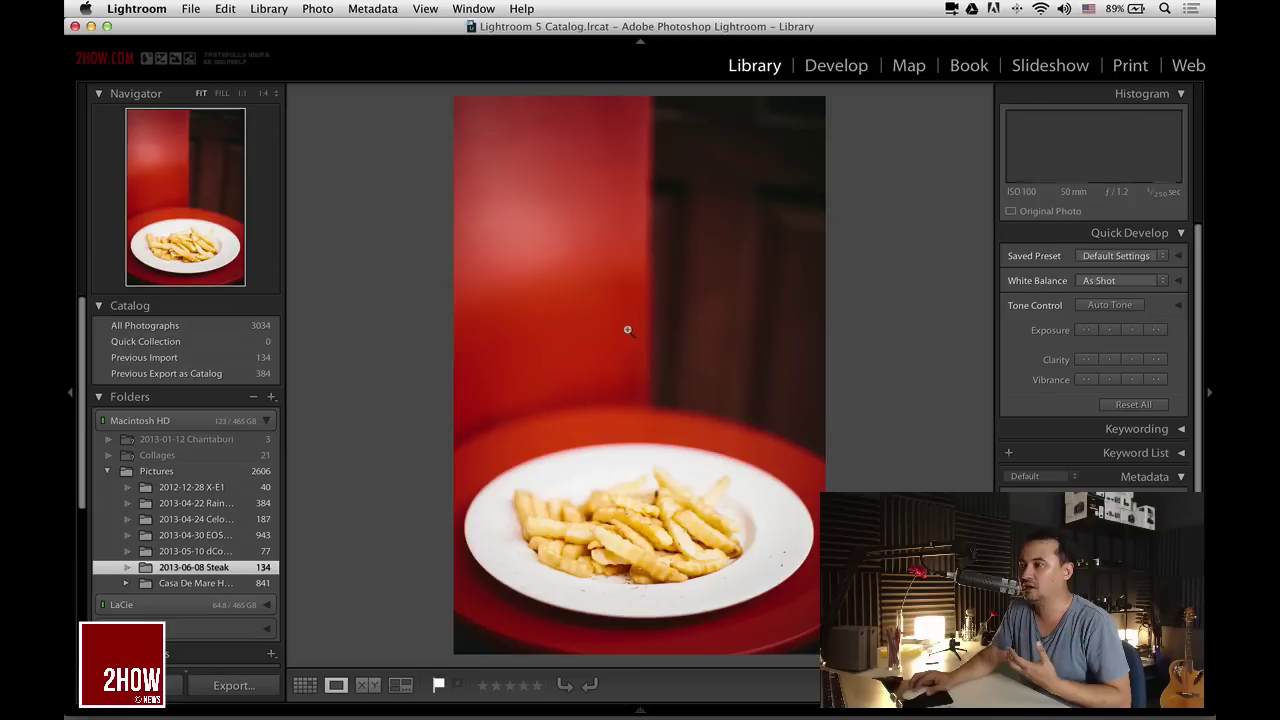
Switch the fries photo to Develop and collapse the 2how and VSCO Film 02 LR4 Canon presets.
click(845, 76)
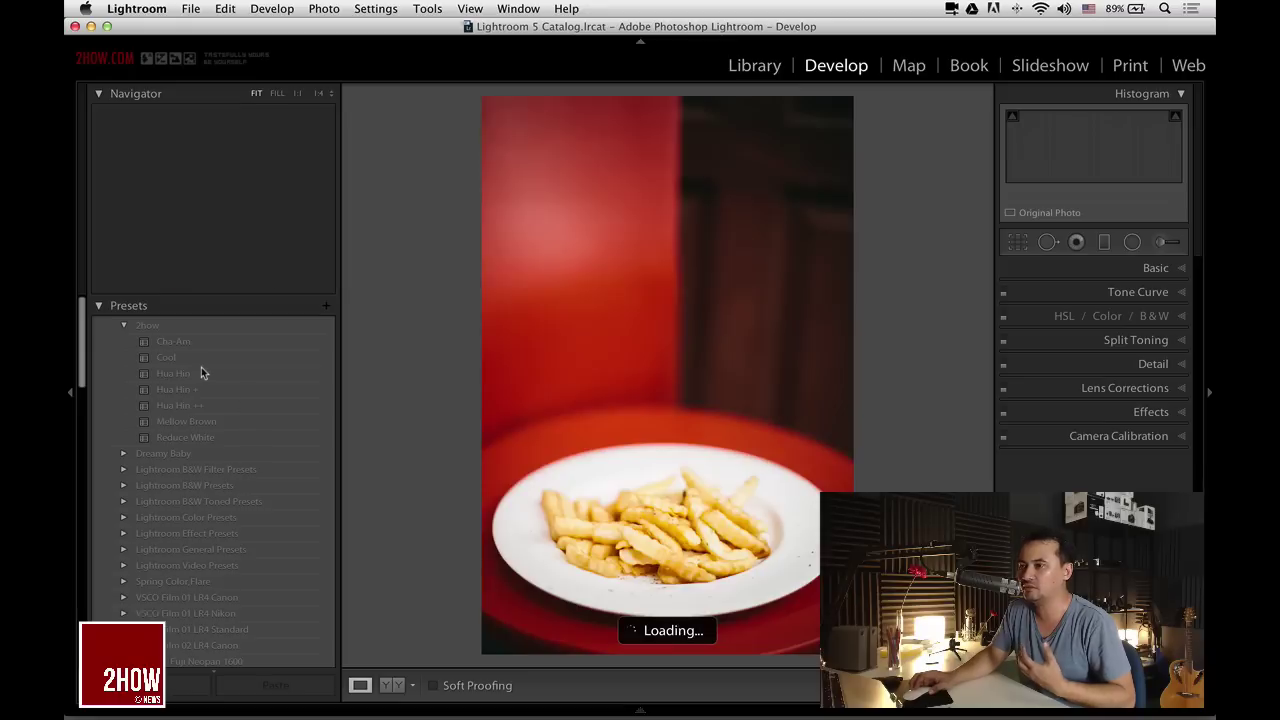
click(125, 327)
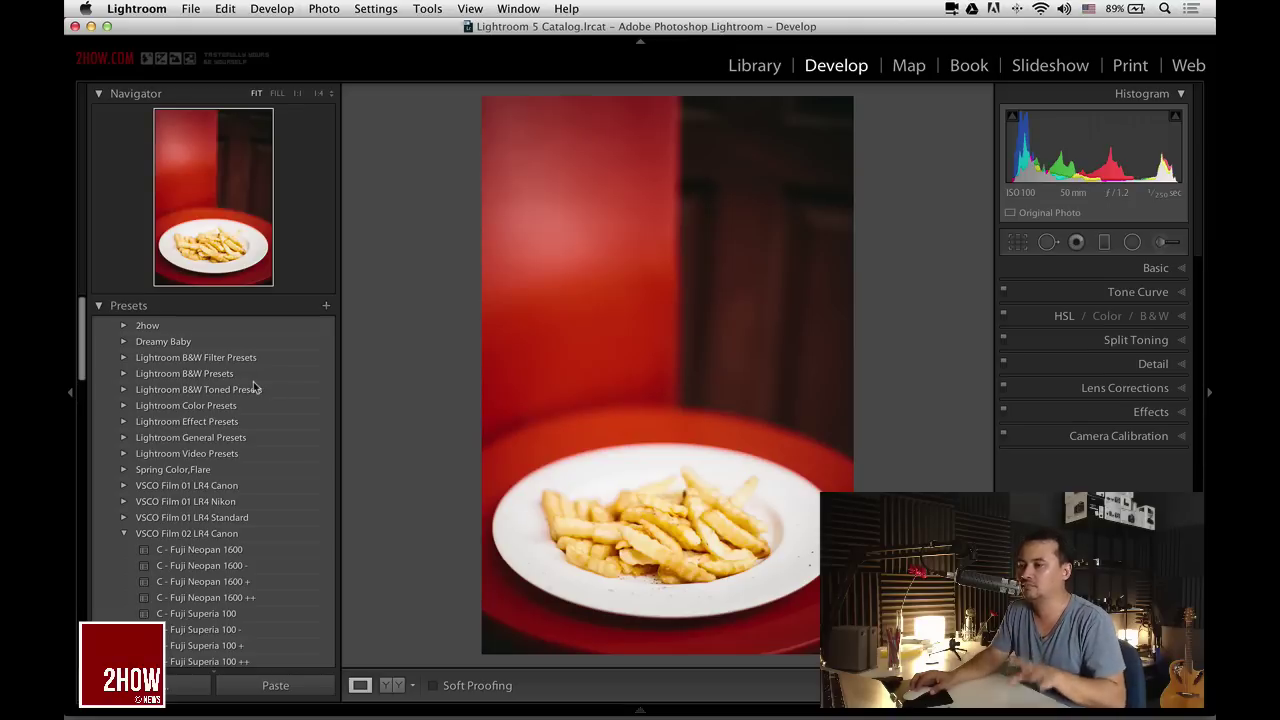
click(124, 534)
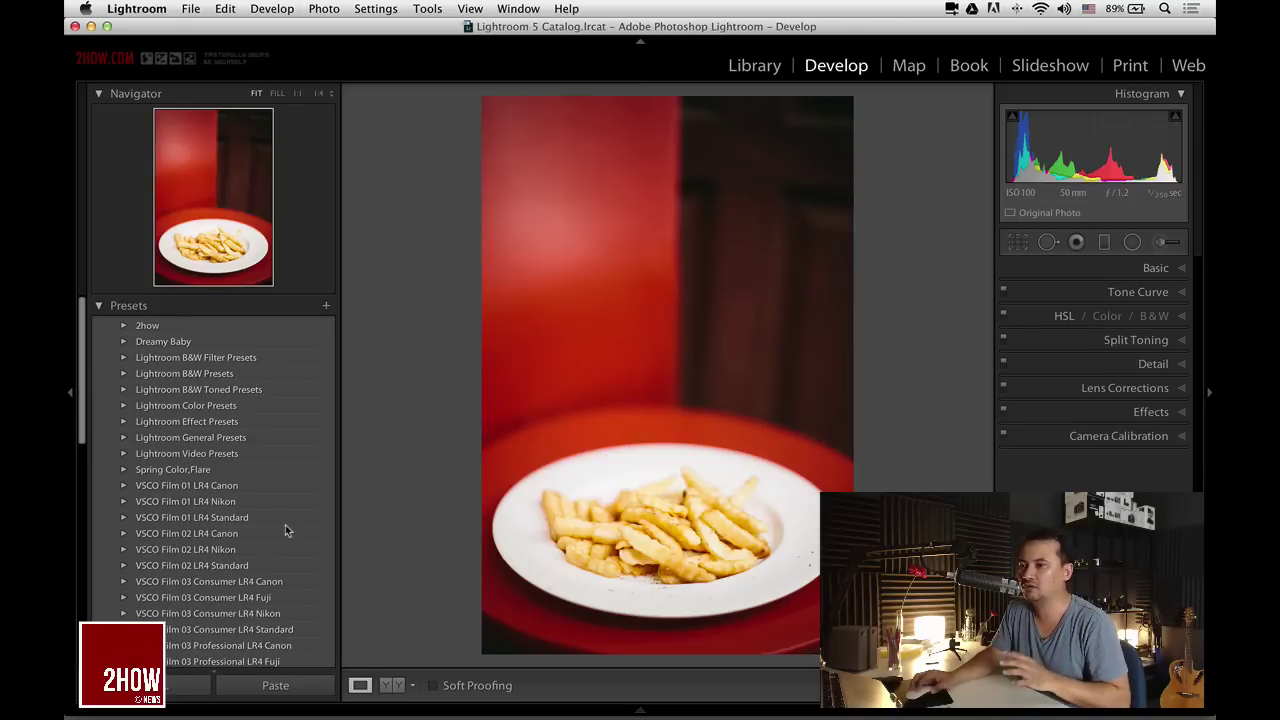